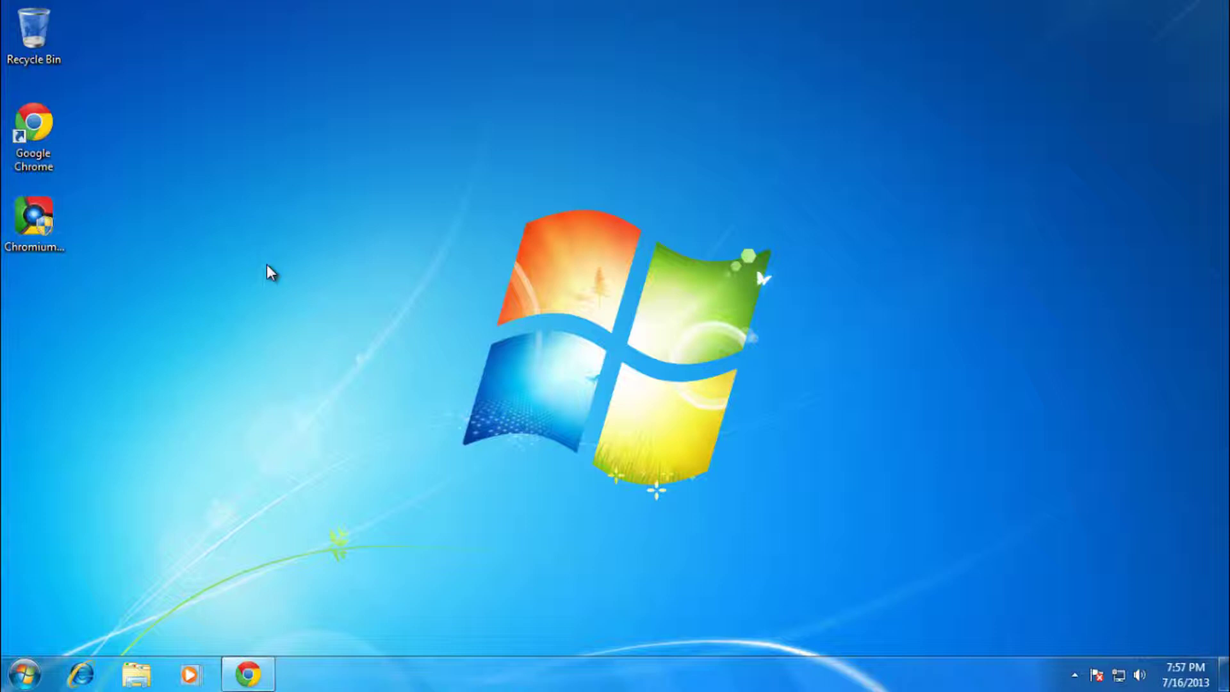
Open a new Chrome window from its taskbar jump list for the skinpacks.com Chromium Skin Pack page
{"action": "right_click", "coordinate": [248, 675]}
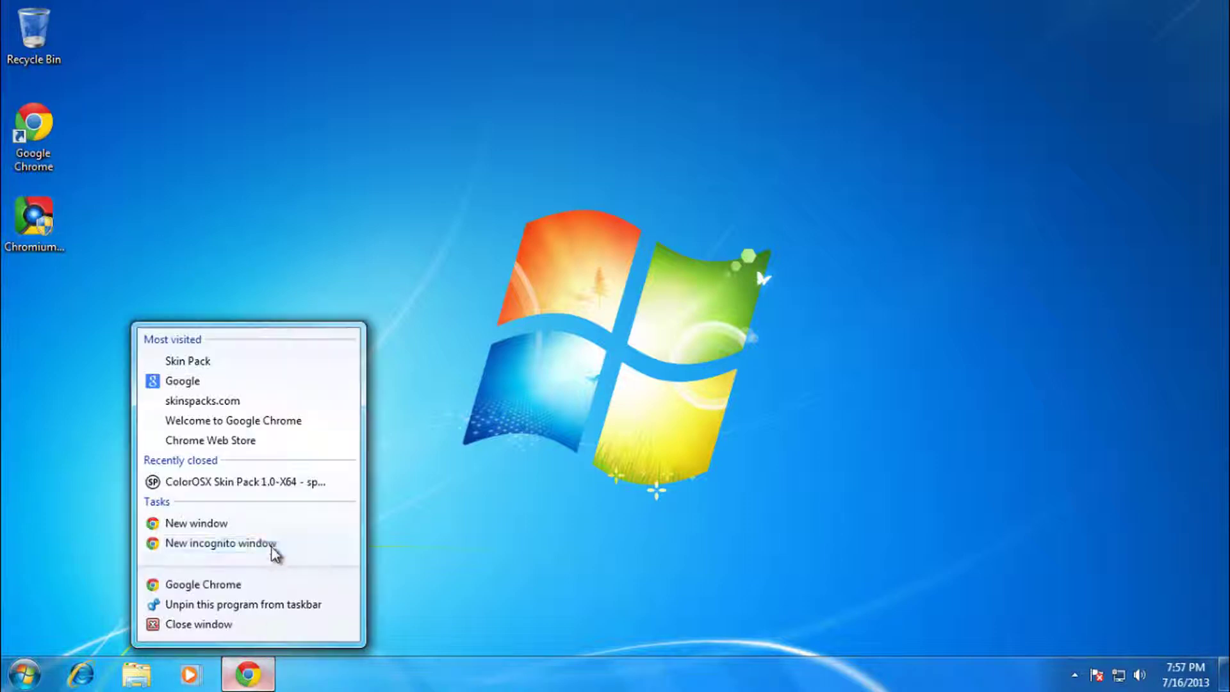
{"action": "left_click", "coordinate": [271, 546]}
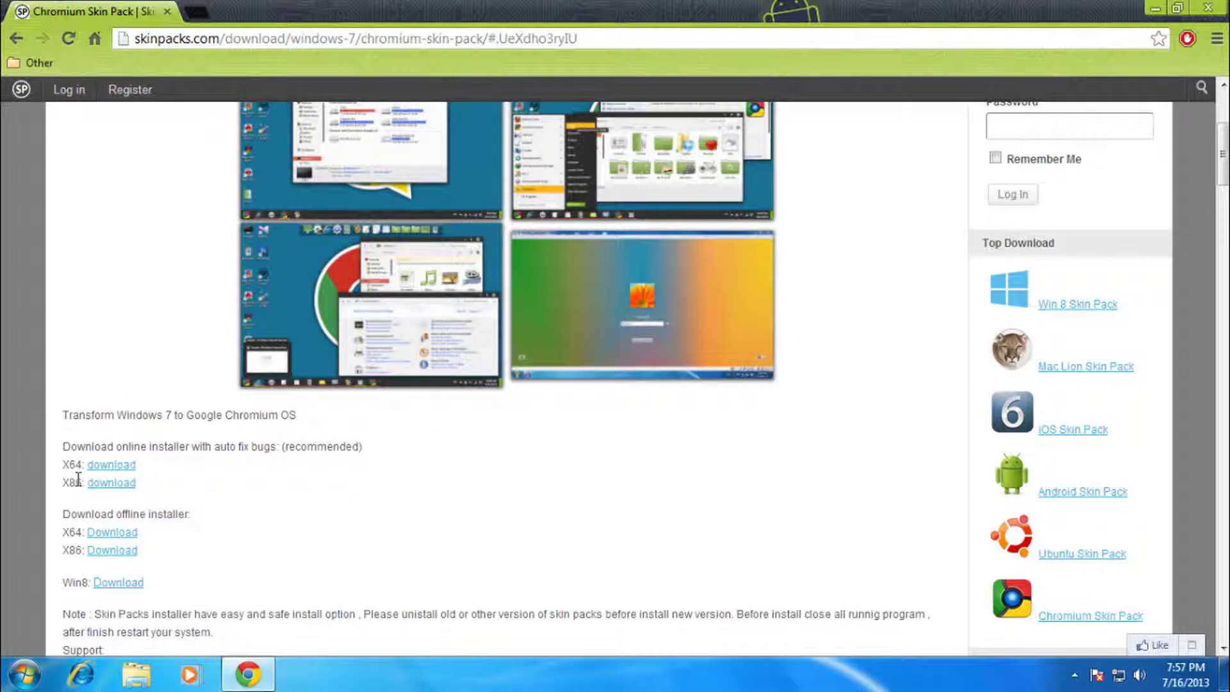
{"action": "key", "text": "super"}
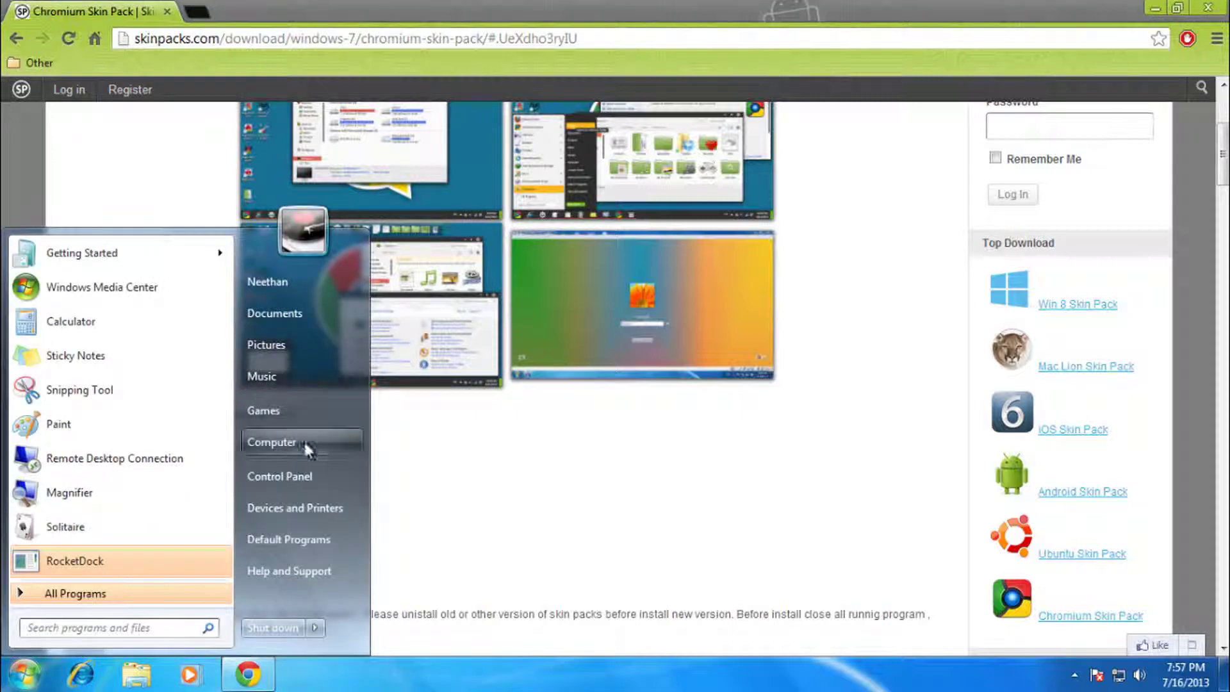
{"action": "right_click", "coordinate": [303, 446]}
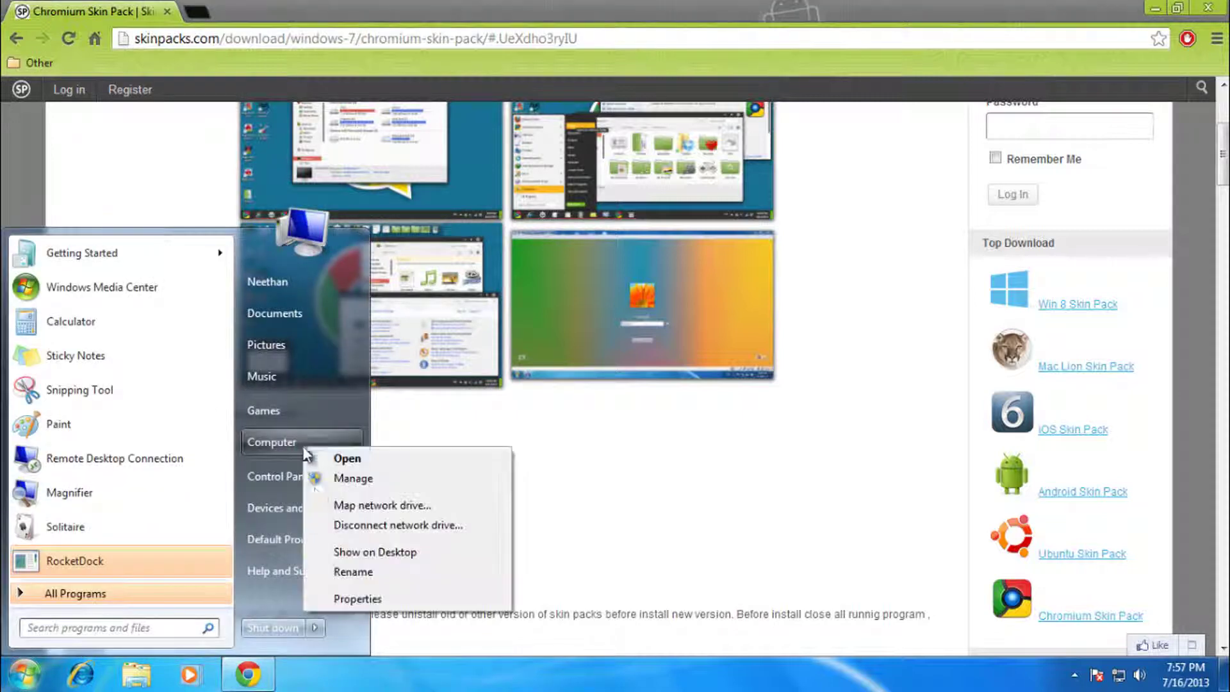
{"action": "left_click", "coordinate": [345, 596]}
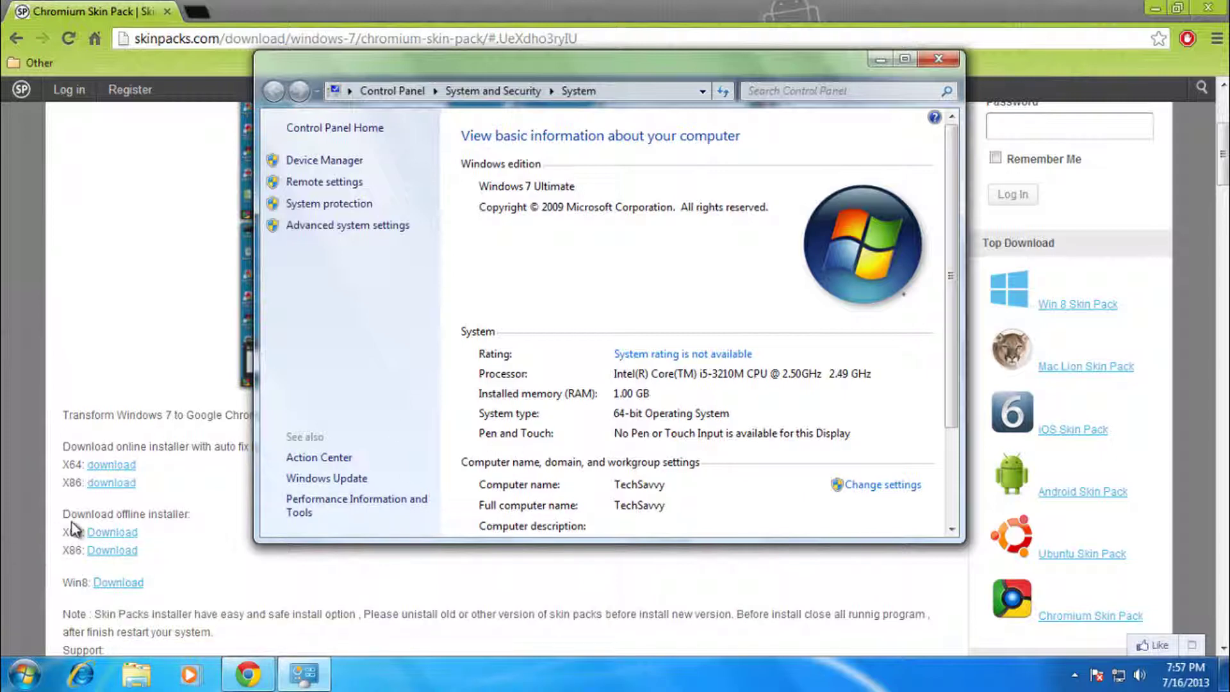
Close the System information window to return to the Chromium Skin Pack download links
{"action": "left_click", "coordinate": [938, 59]}
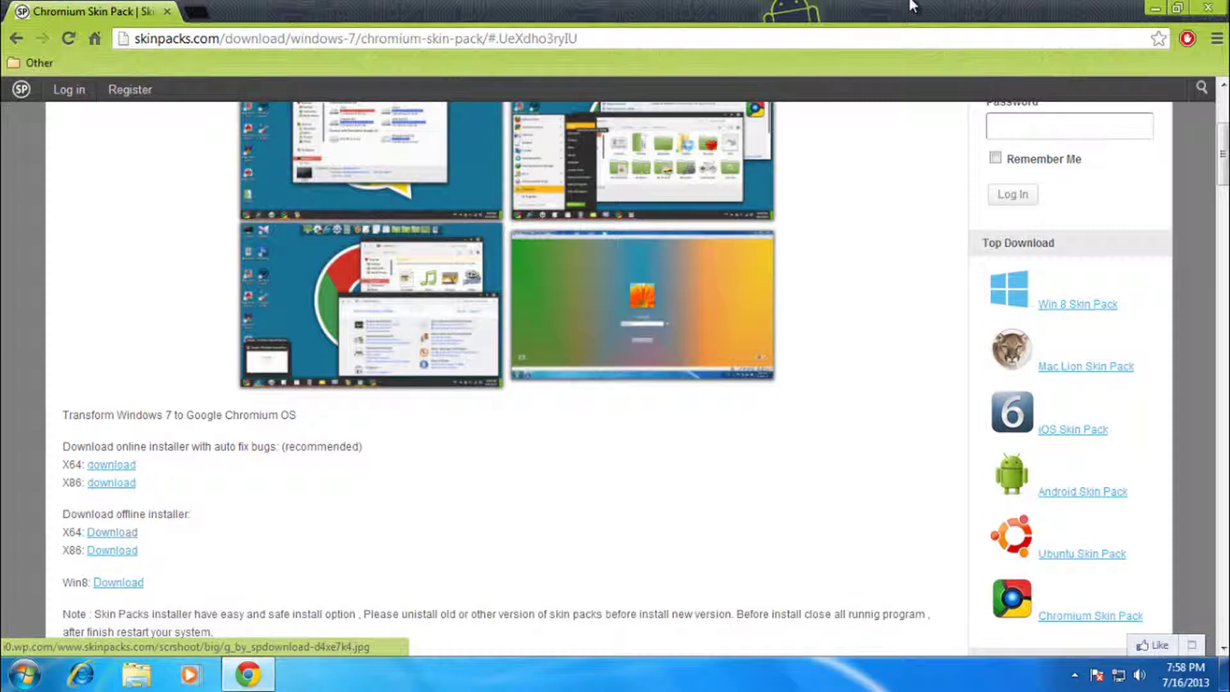
Minimize Chrome, launch the Chromium Skin Pack installer, approve UAC, and pass the welcome page
{"action": "left_click", "coordinate": [1158, 9]}
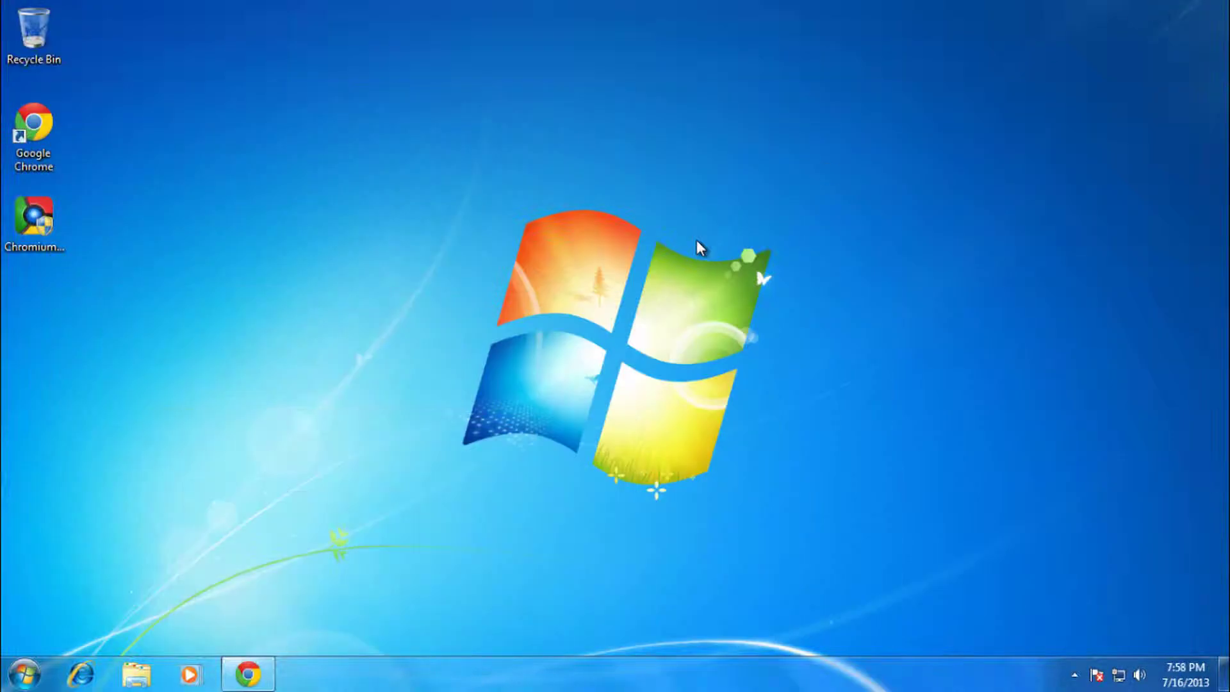
{"action": "double_click", "coordinate": [53, 230]}
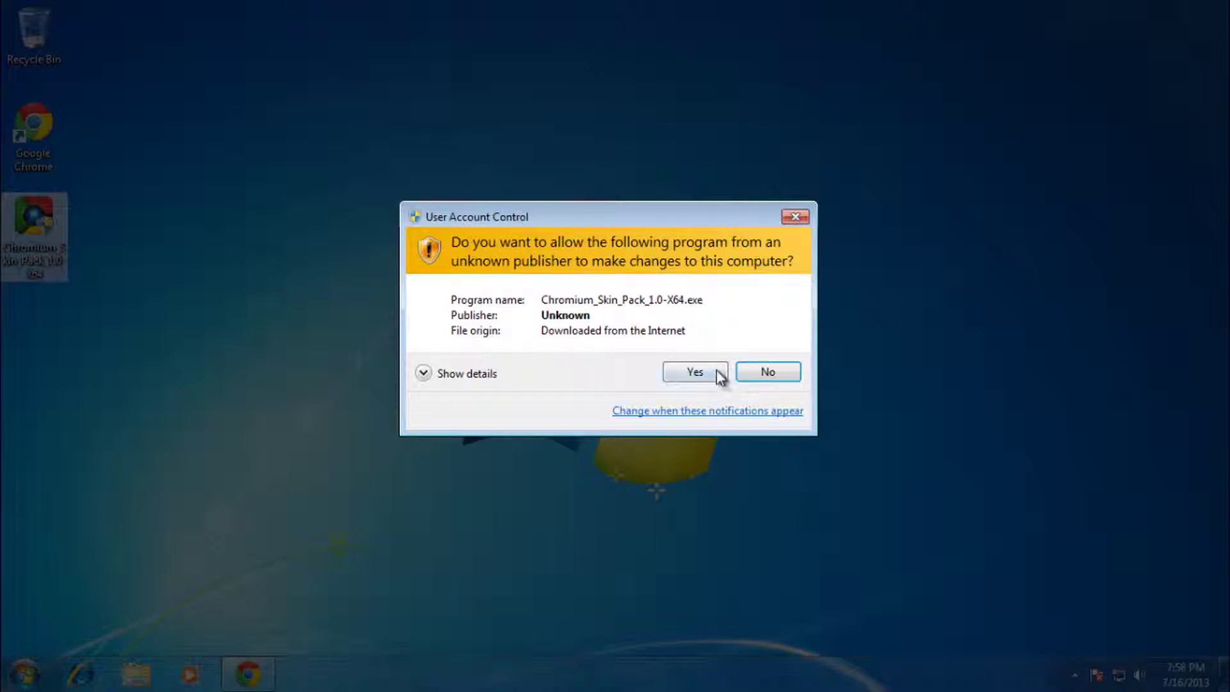
{"action": "left_click", "coordinate": [716, 373]}
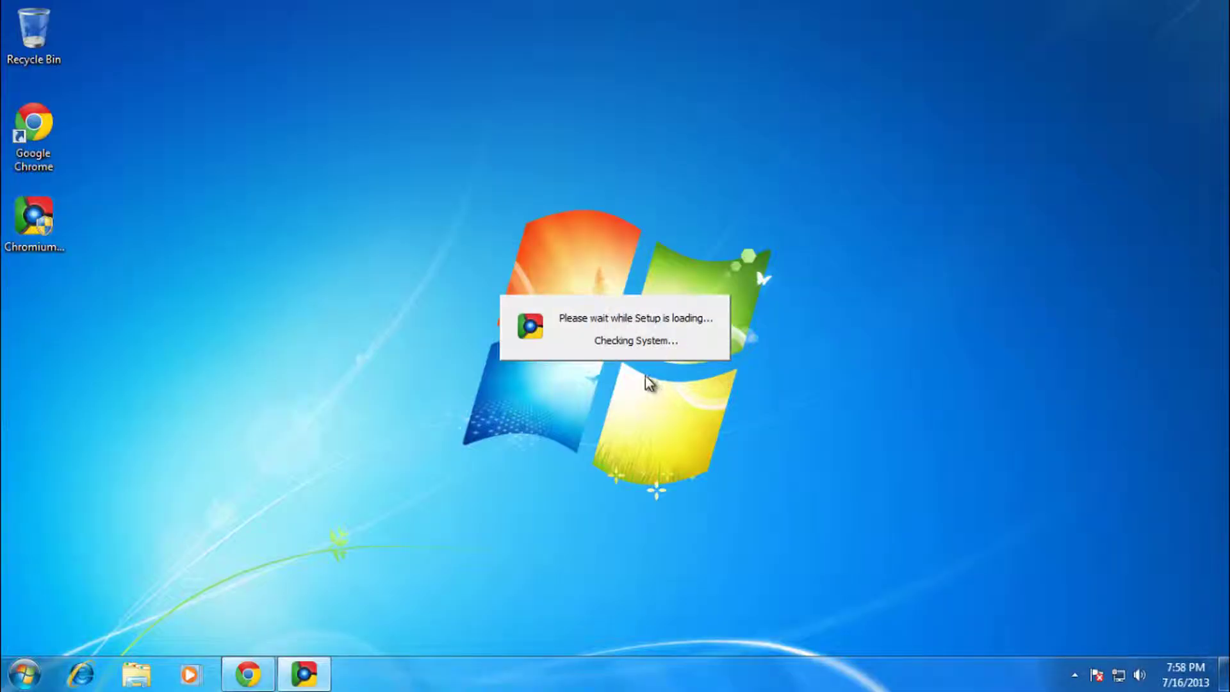
{"action": "left_click", "coordinate": [711, 480]}
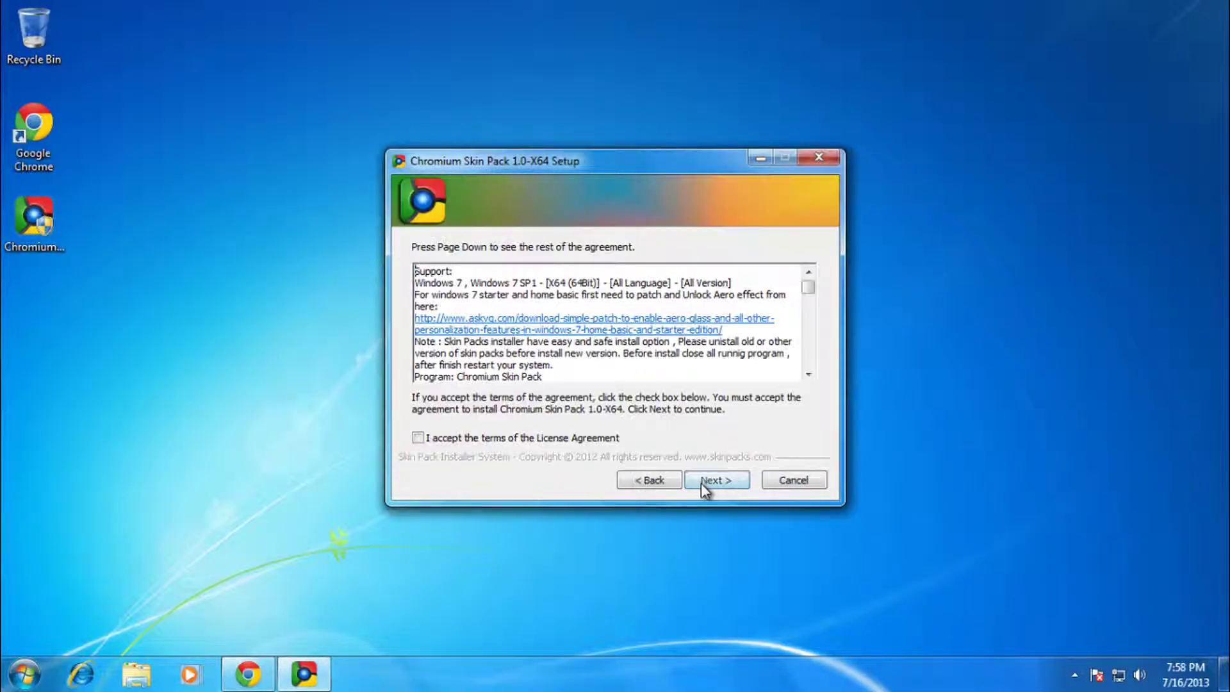
Accept the license terms and decline the default toolbar search offer
{"action": "left_click", "coordinate": [424, 440]}
{"action": "left_click", "coordinate": [737, 482]}
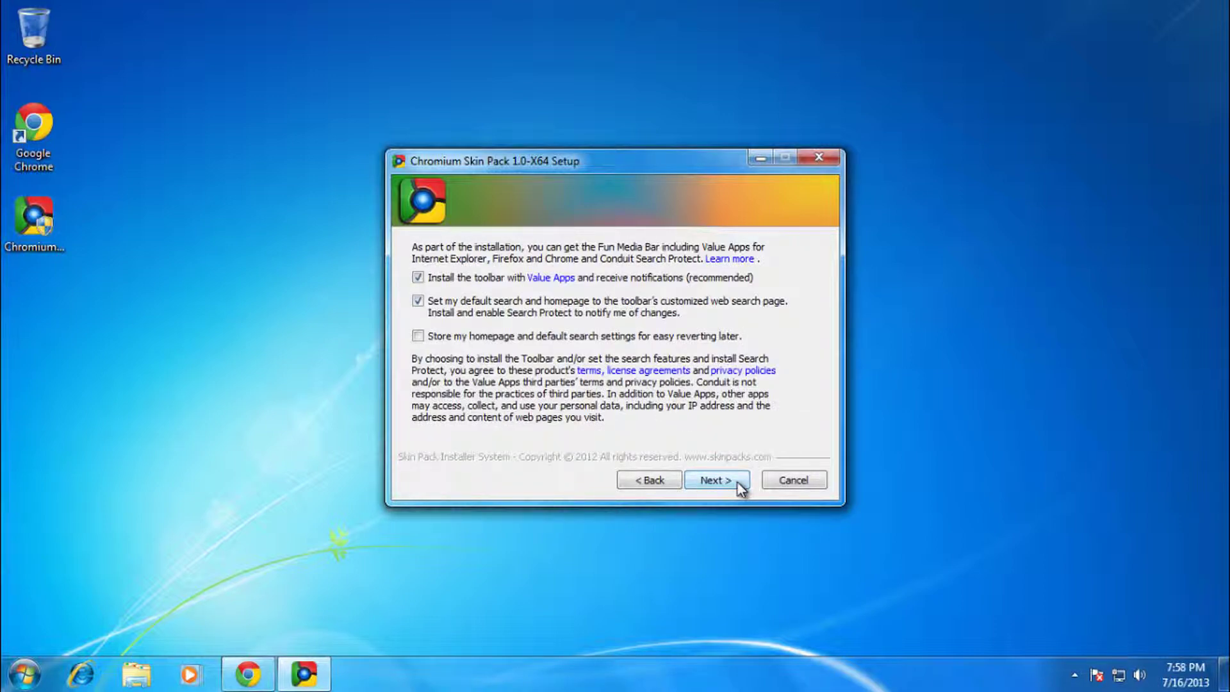
{"action": "left_click", "coordinate": [421, 303]}
{"action": "left_click", "coordinate": [699, 483]}
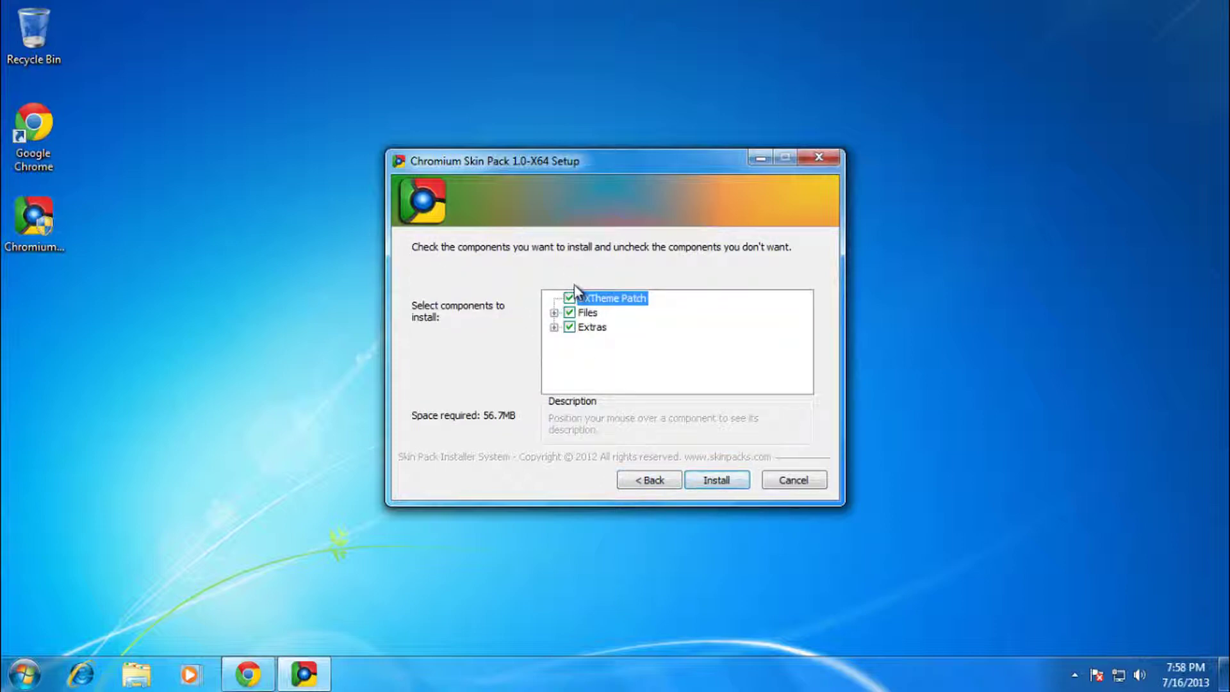
Install all Chromium Skin Pack components and finish setup with Reboot now selected
{"action": "left_click", "coordinate": [728, 480]}
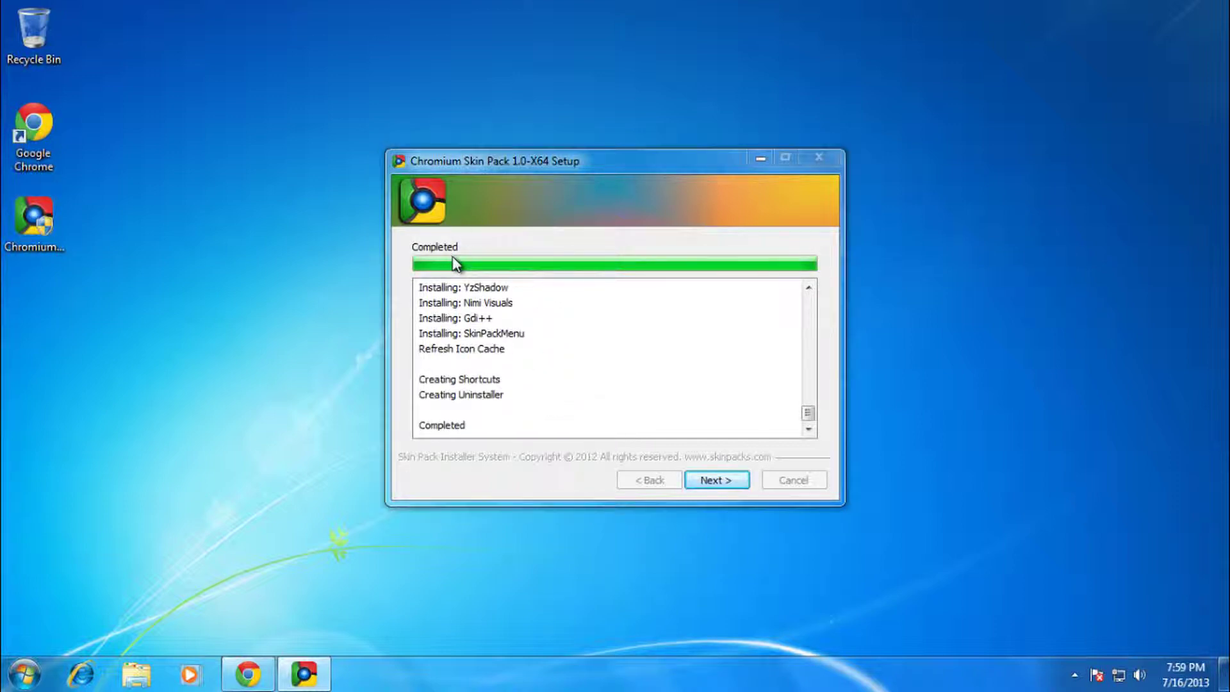
{"action": "left_click", "coordinate": [722, 481]}
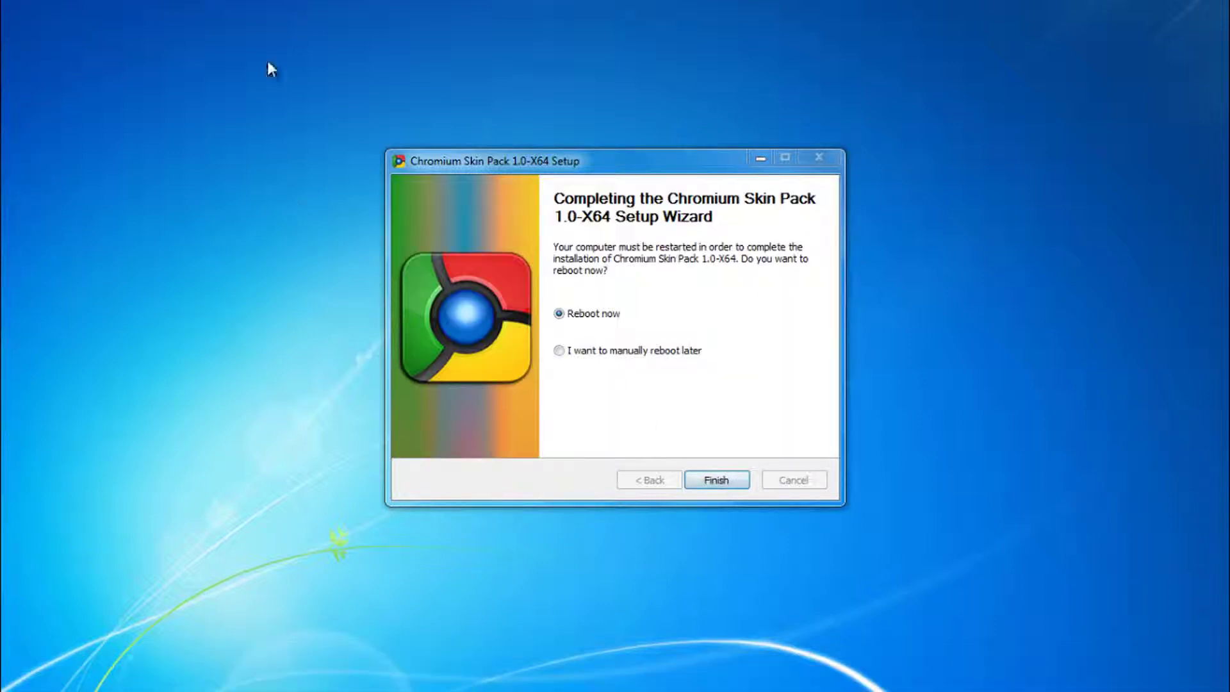
{"action": "left_click", "coordinate": [716, 480]}
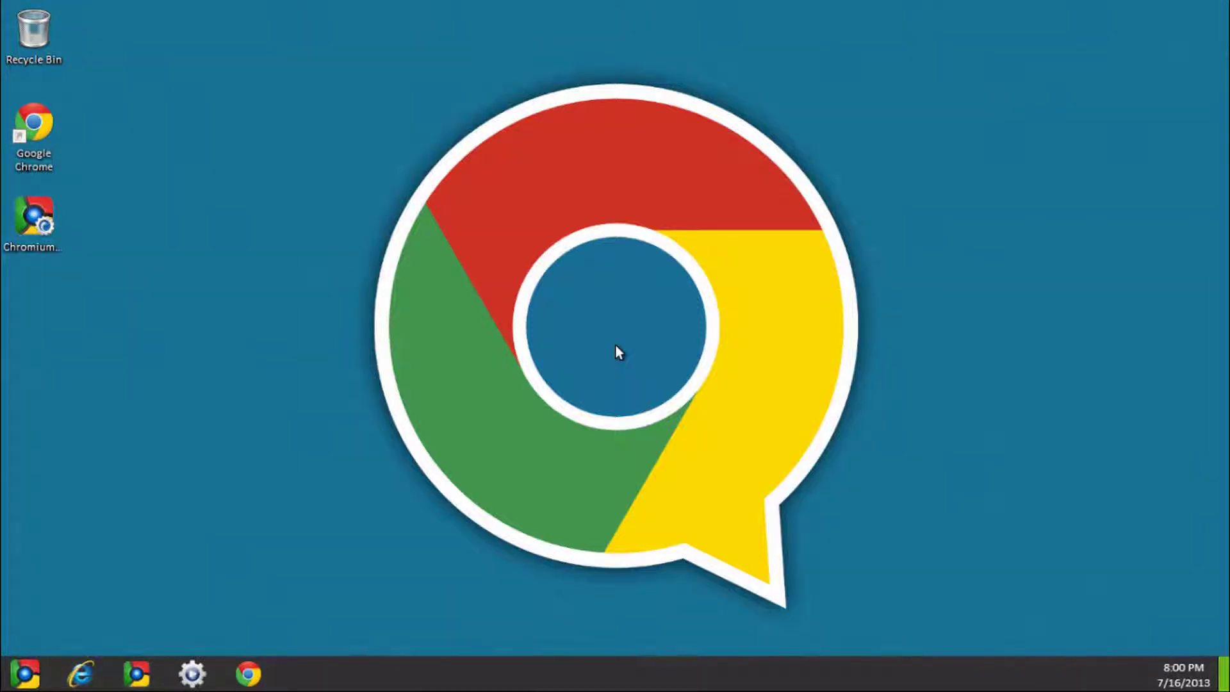
After the reboot, dismiss the Emergency mode warning dialog with OK
{"action": "left_click_drag", "start_coordinate": [524, 231], "coordinate": [615, 346]}
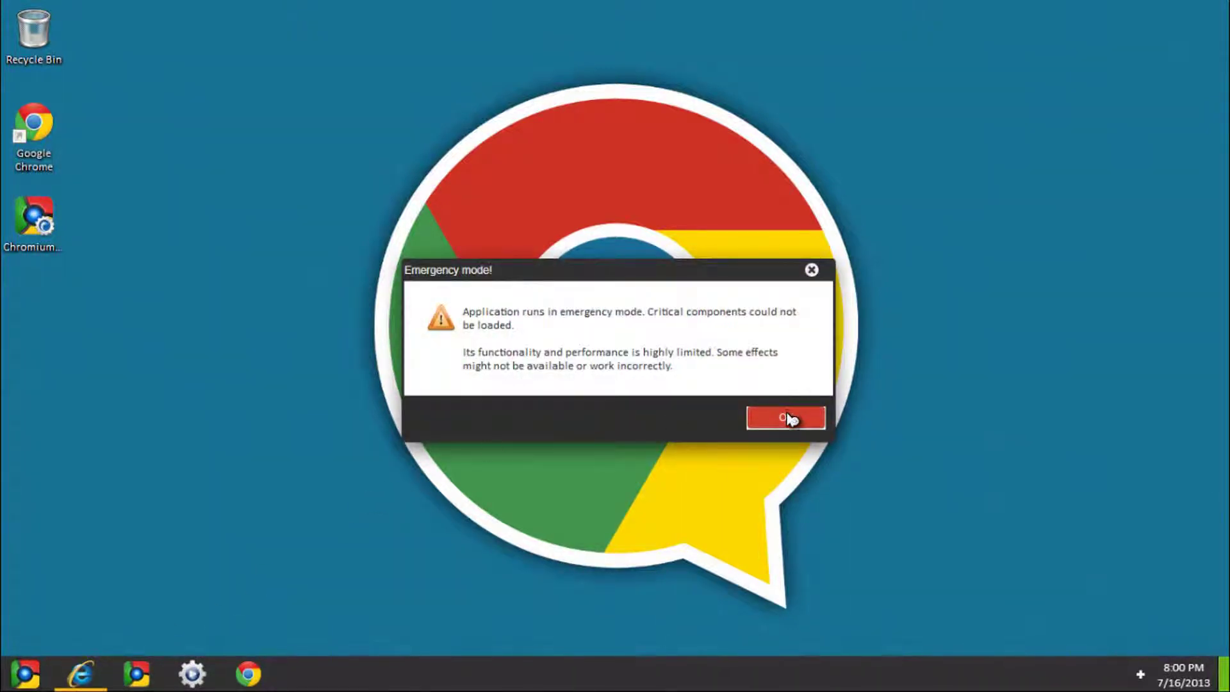
{"action": "left_click", "coordinate": [786, 419]}
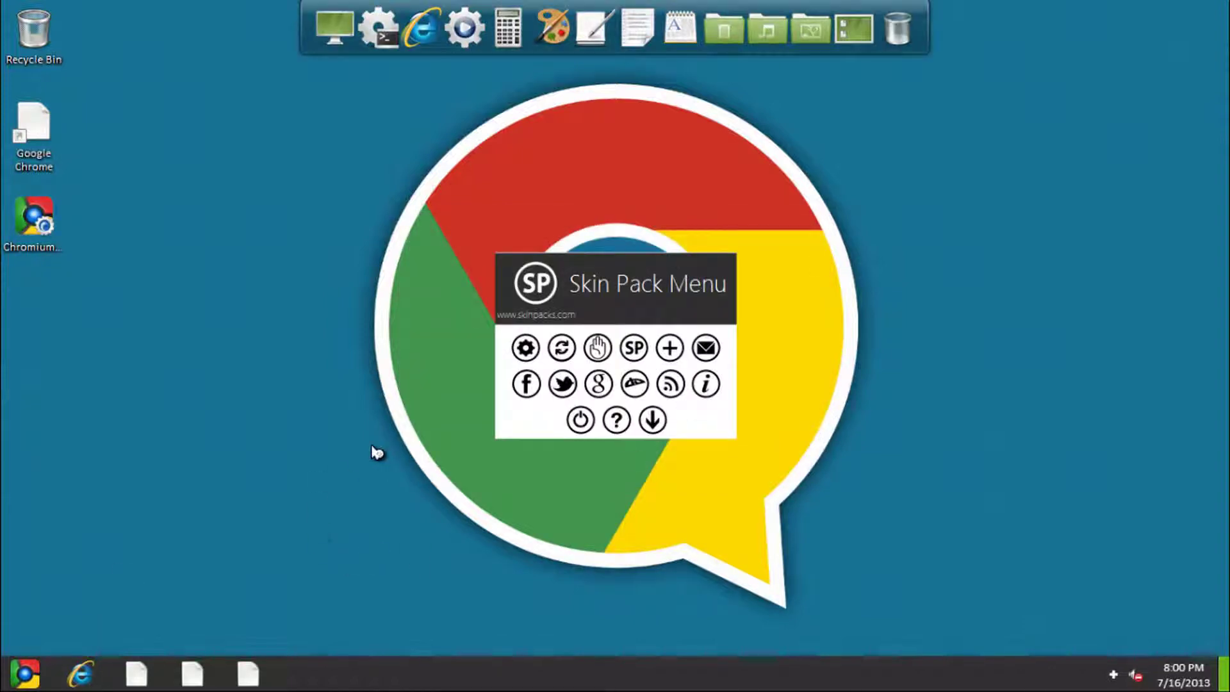
Close the Skin Pack Menu panel and bring up the restyled Start menu
{"action": "left_click", "coordinate": [580, 423]}
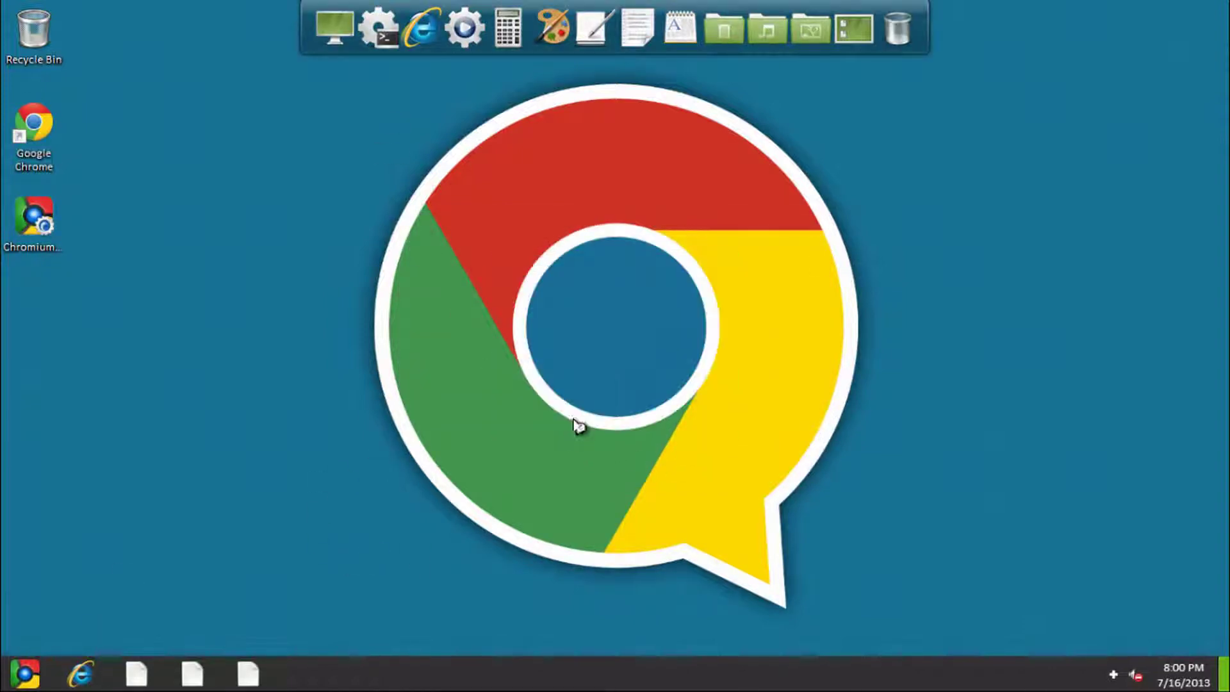
{"action": "key", "text": "super"}
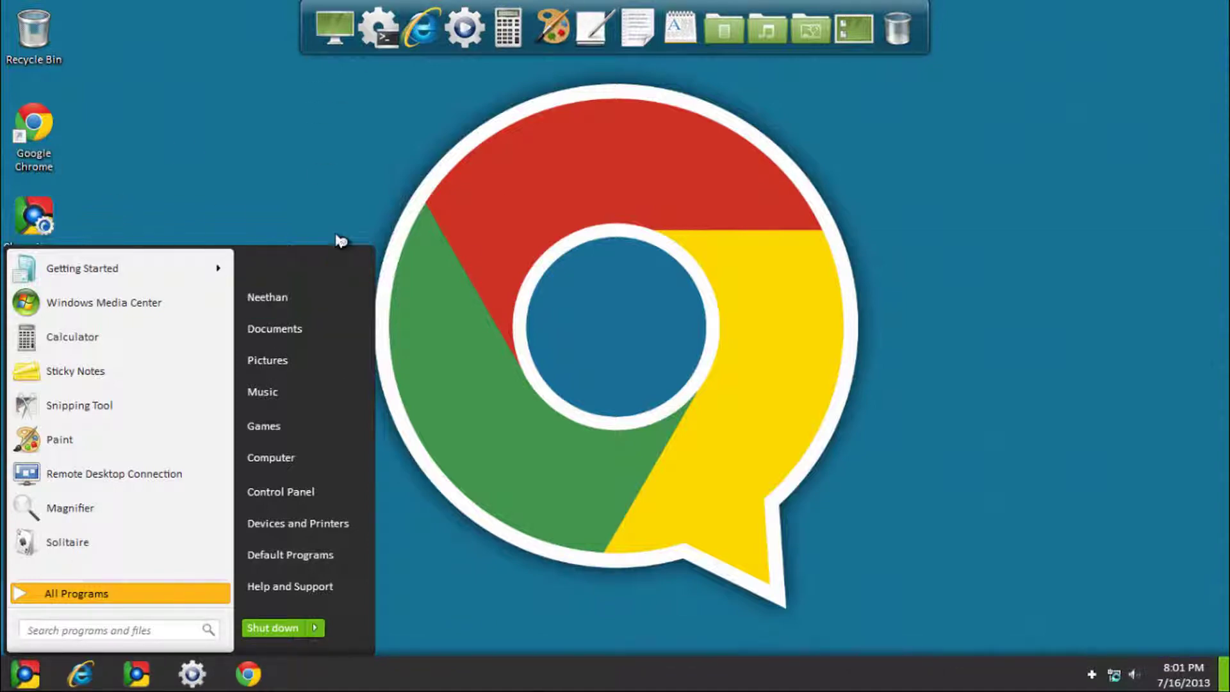
{"action": "left_click", "coordinate": [289, 336]}
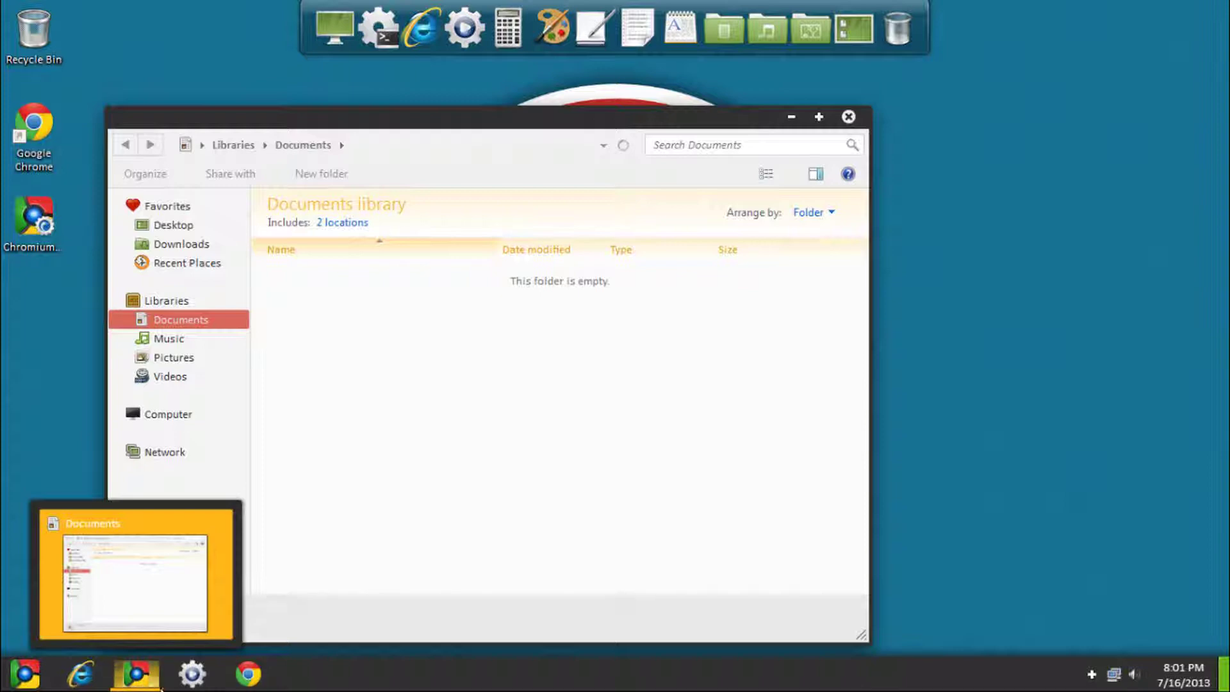
{"action": "left_click", "coordinate": [848, 117]}
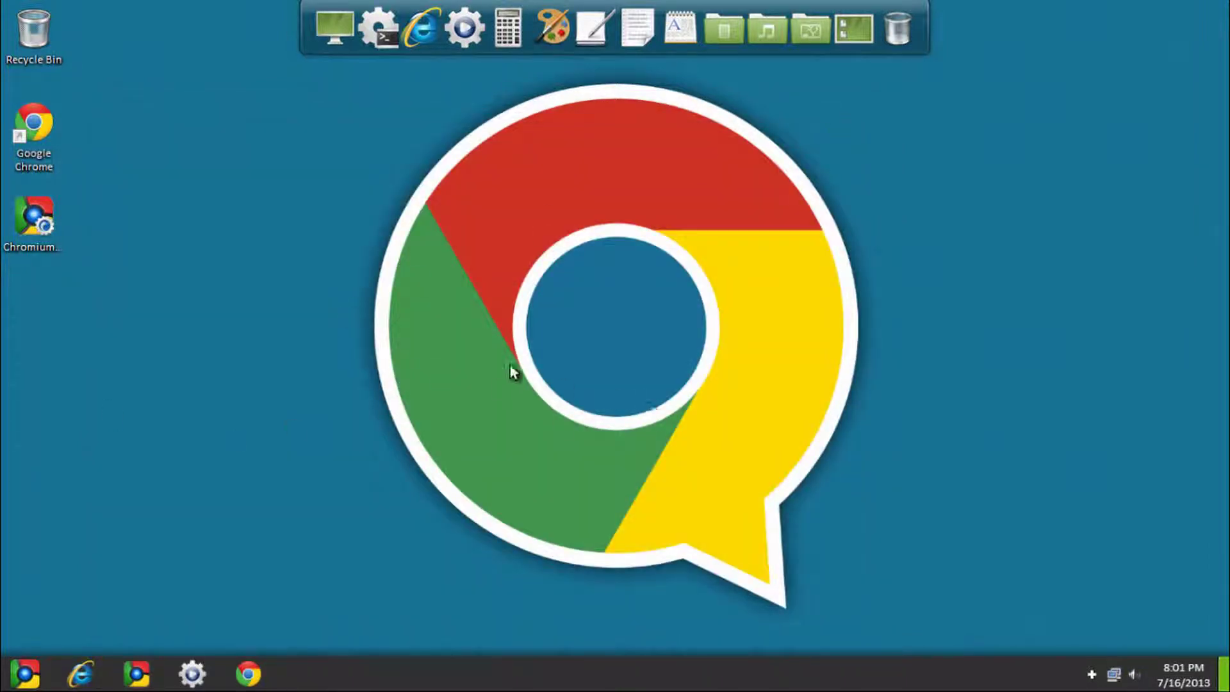